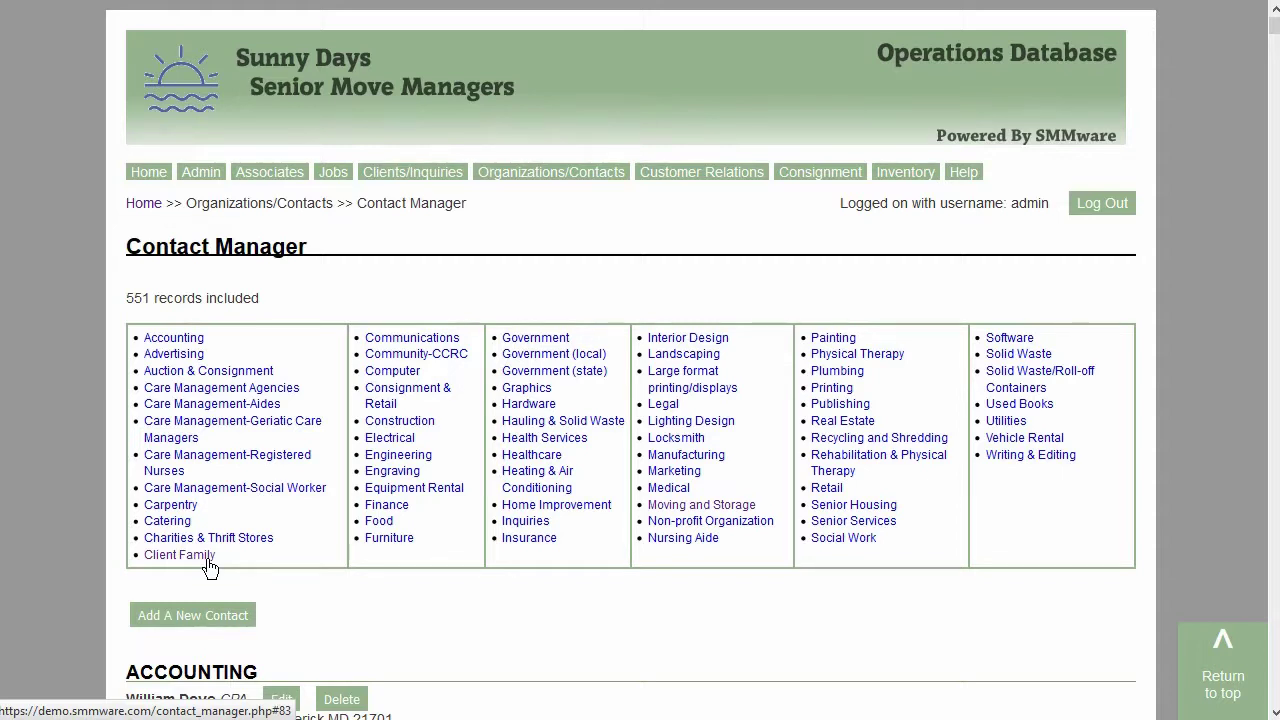
Find the magician contact listed under both Accounting and Advertising and open the contact's record for editing
{"action": "scroll", "coordinate": [290, 565], "scroll_direction": "down", "scroll_amount": 3}
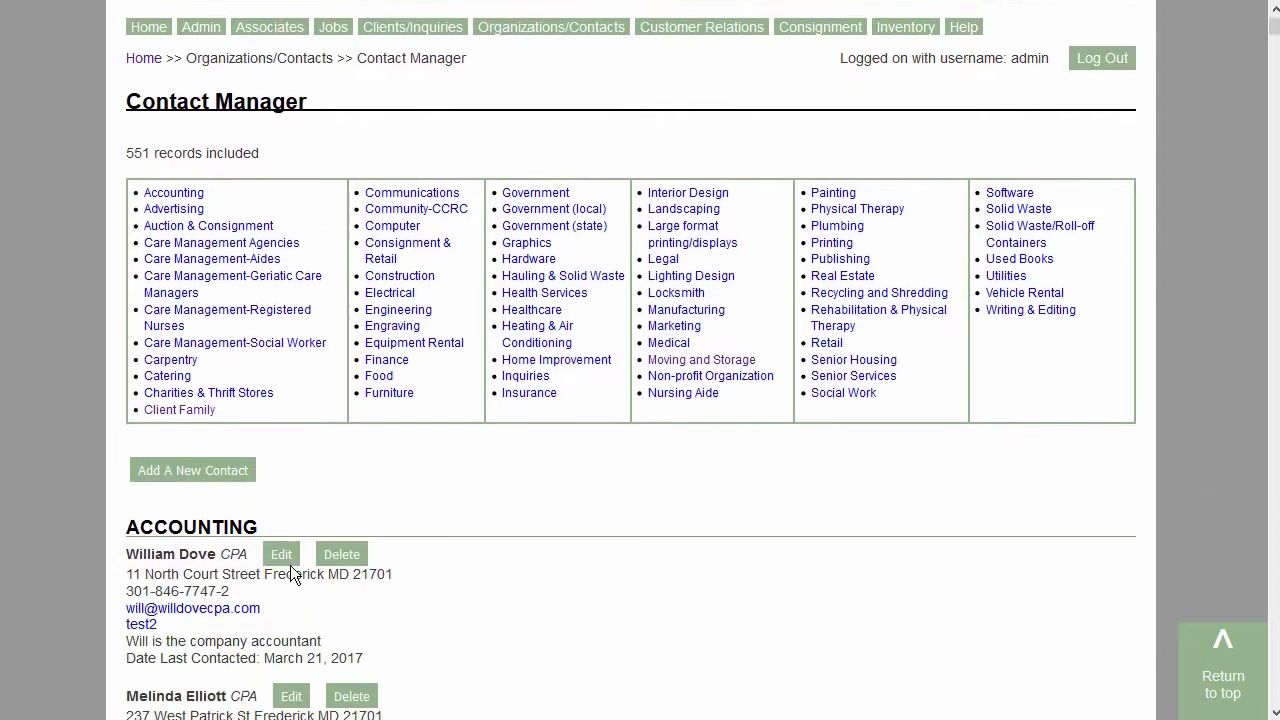
{"action": "scroll", "coordinate": [283, 566], "scroll_direction": "down", "scroll_amount": 2}
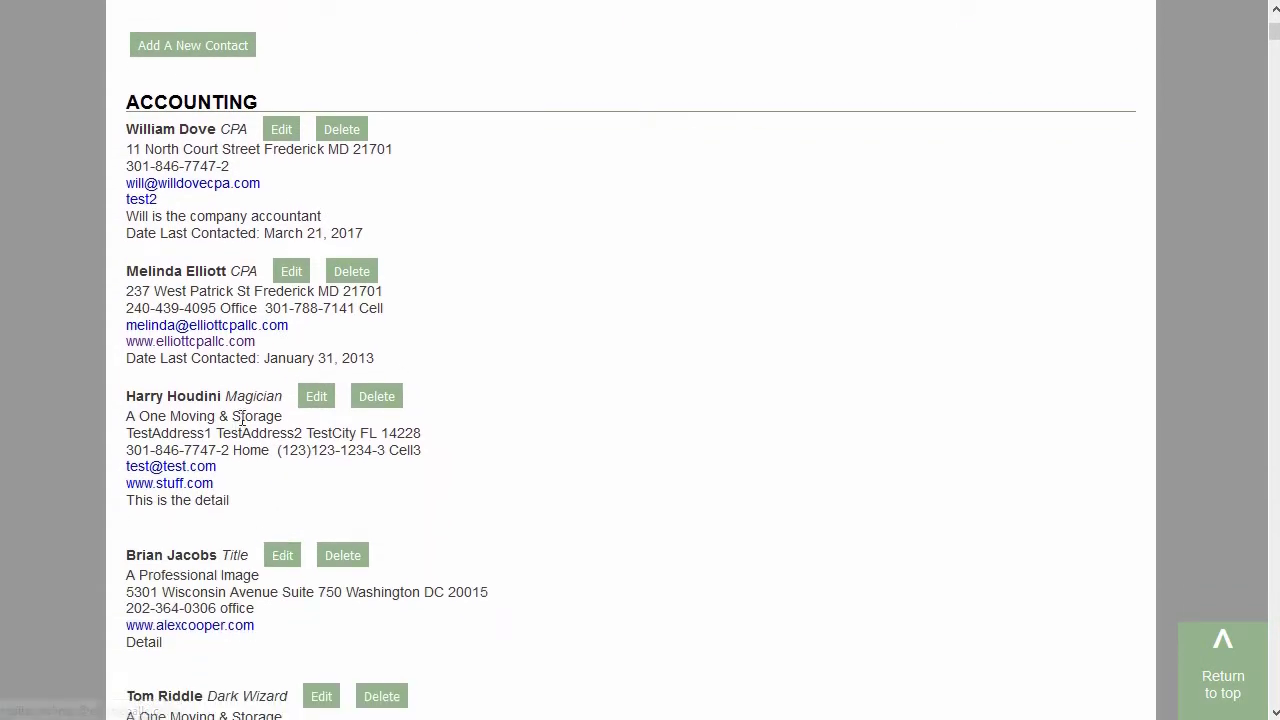
{"action": "left_click_drag", "start_coordinate": [222, 398], "coordinate": [136, 402]}
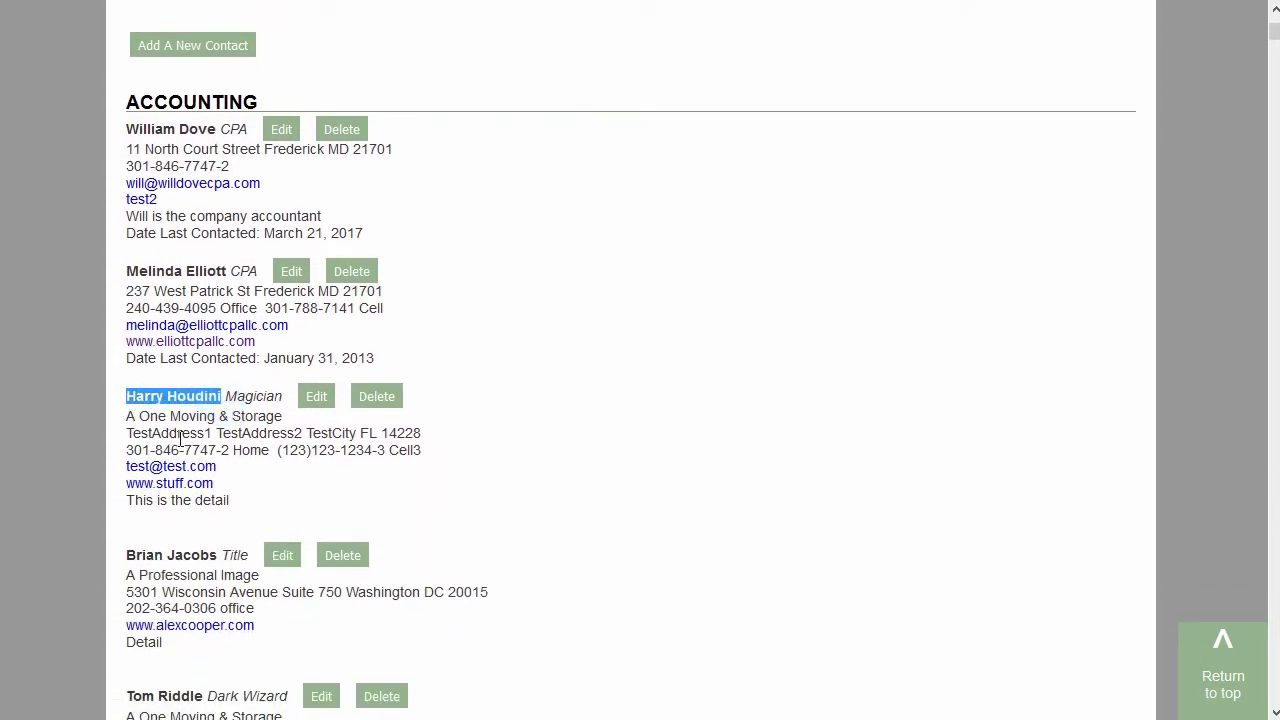
{"action": "scroll", "coordinate": [180, 444], "scroll_direction": "down", "scroll_amount": 4}
{"action": "scroll", "coordinate": [180, 444], "scroll_direction": "down", "scroll_amount": 2}
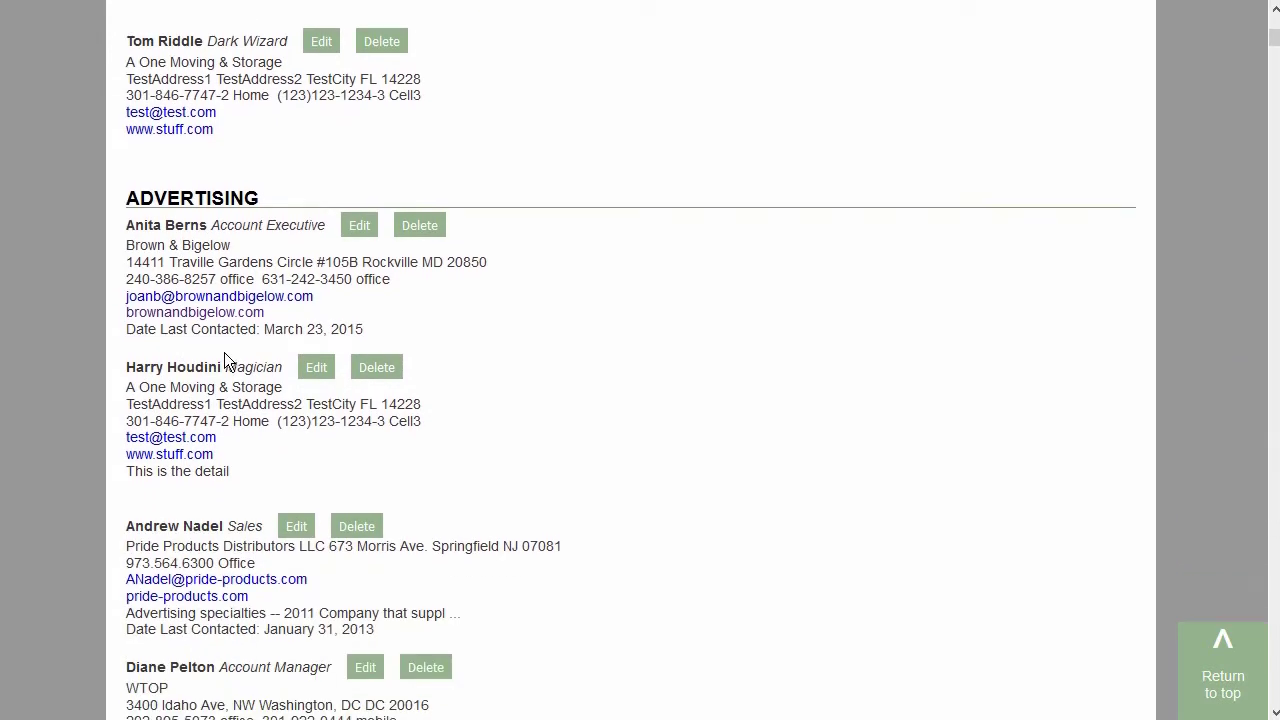
{"action": "left_click_drag", "start_coordinate": [220, 367], "coordinate": [134, 367]}
{"action": "scroll", "coordinate": [200, 445], "scroll_direction": "up", "scroll_amount": 5}
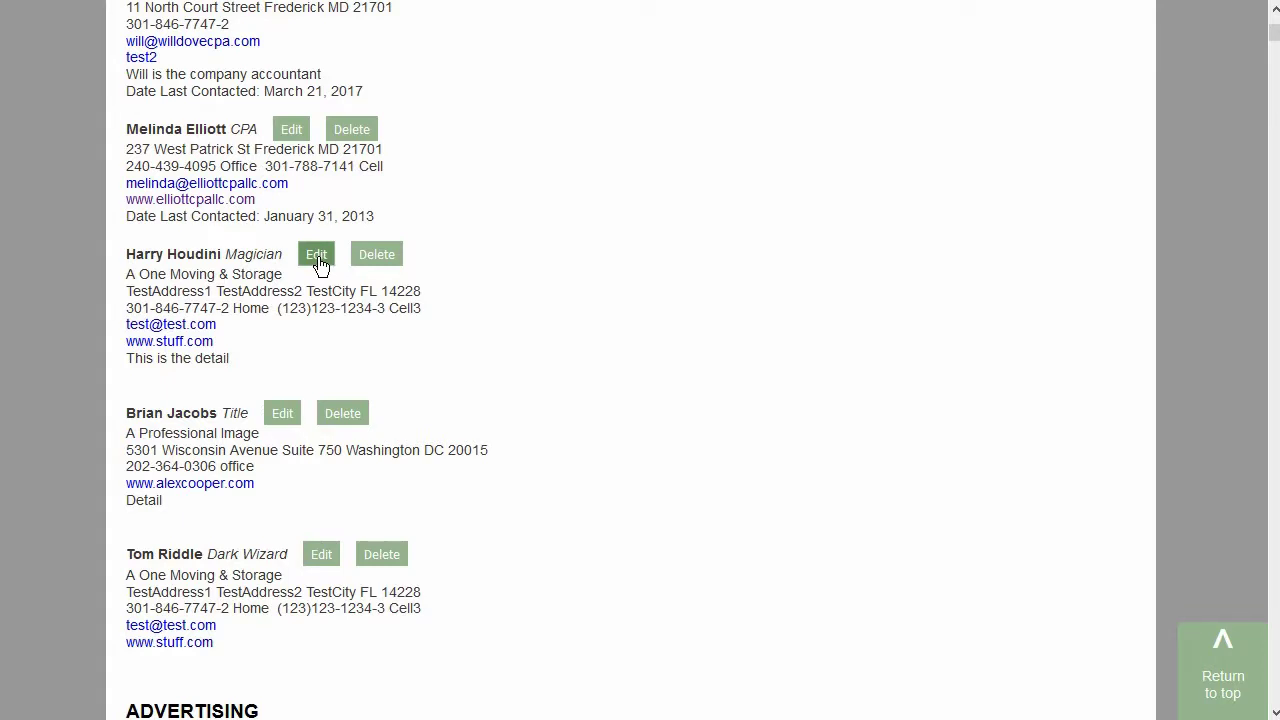
{"action": "left_click", "coordinate": [316, 256]}
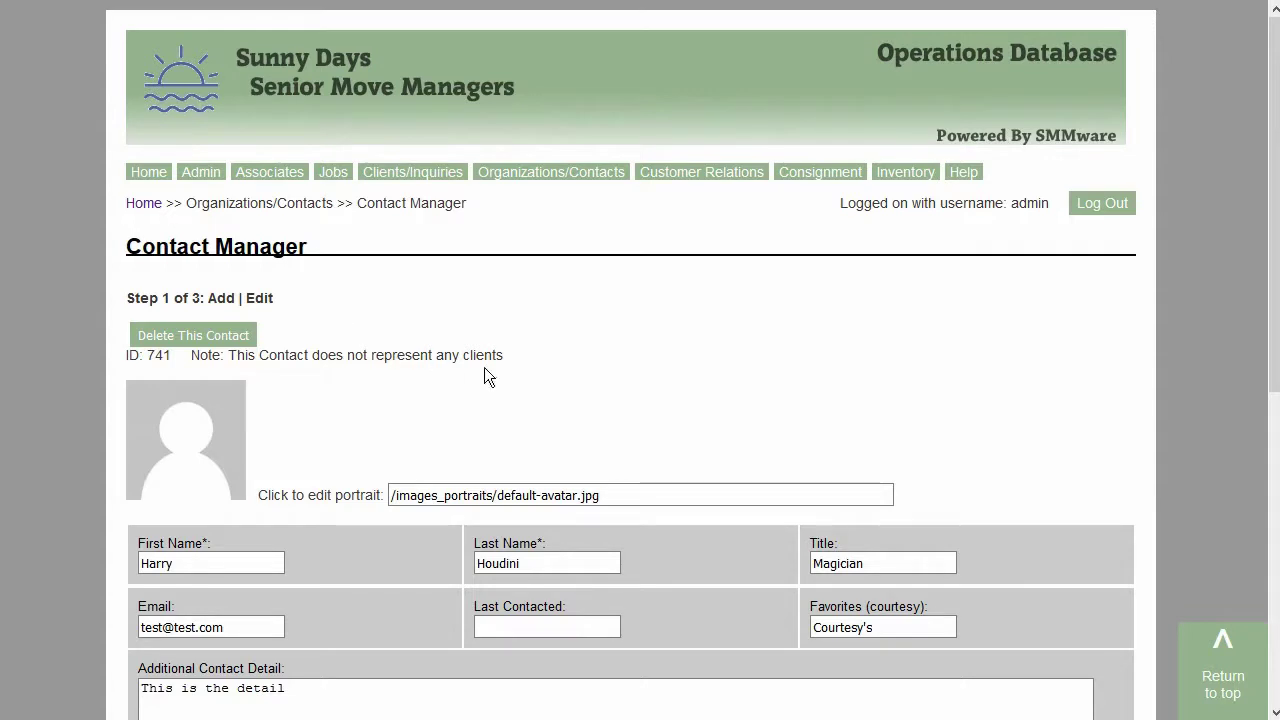
Examine the contact's client representation note, additional detail text and Favorites (courtesy) field
{"action": "left_click_drag", "start_coordinate": [503, 358], "coordinate": [193, 351]}
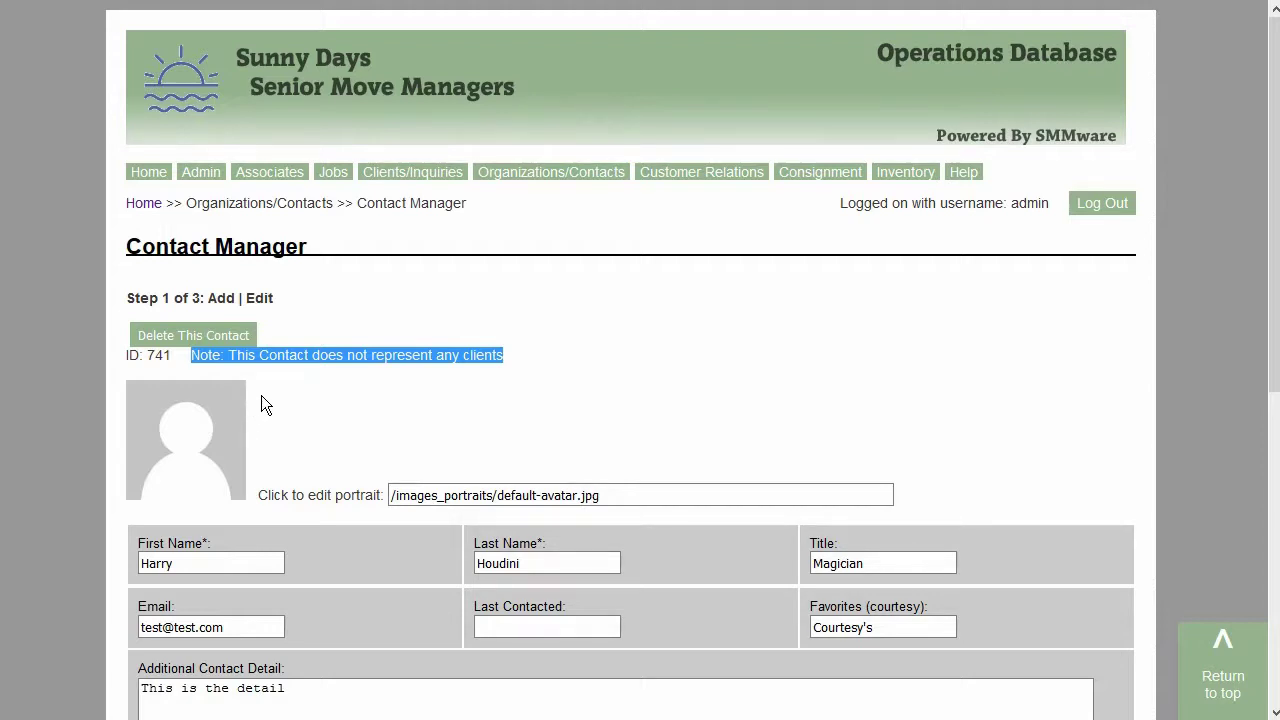
{"action": "scroll", "coordinate": [359, 410], "scroll_direction": "down", "scroll_amount": 2}
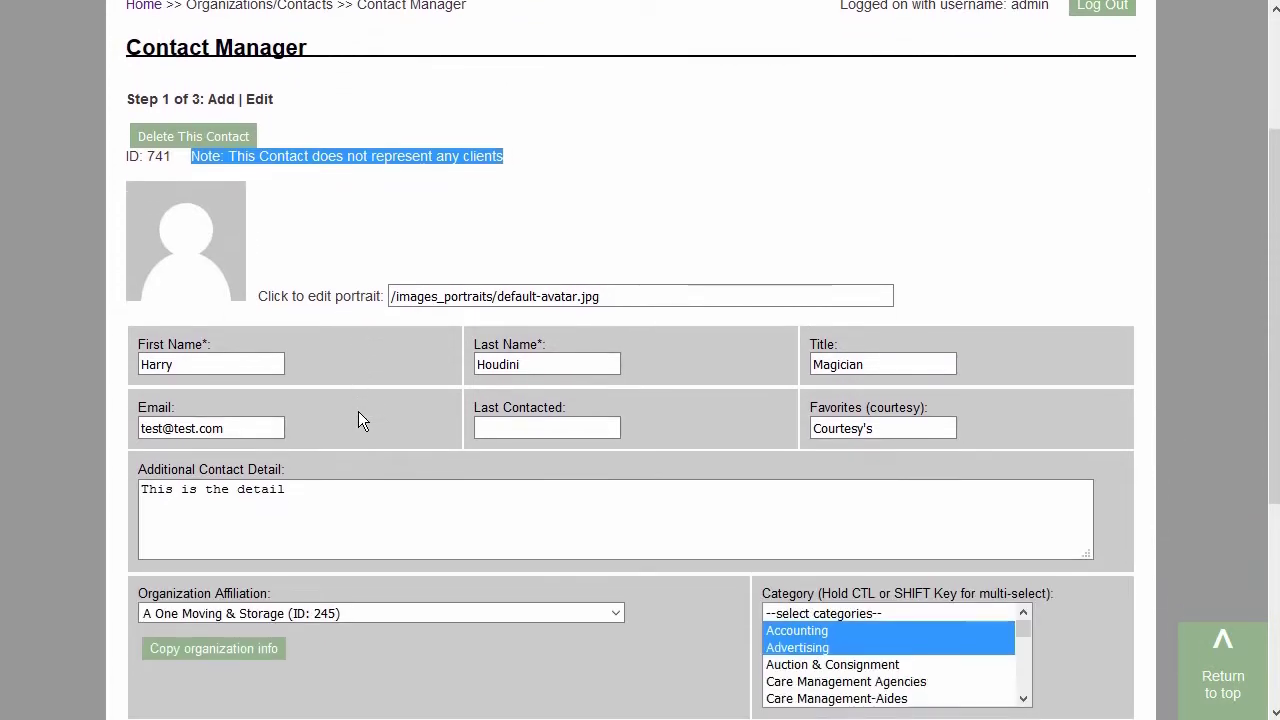
{"action": "scroll", "coordinate": [359, 412], "scroll_direction": "down", "scroll_amount": 1}
{"action": "scroll", "coordinate": [358, 420], "scroll_direction": "down", "scroll_amount": 1}
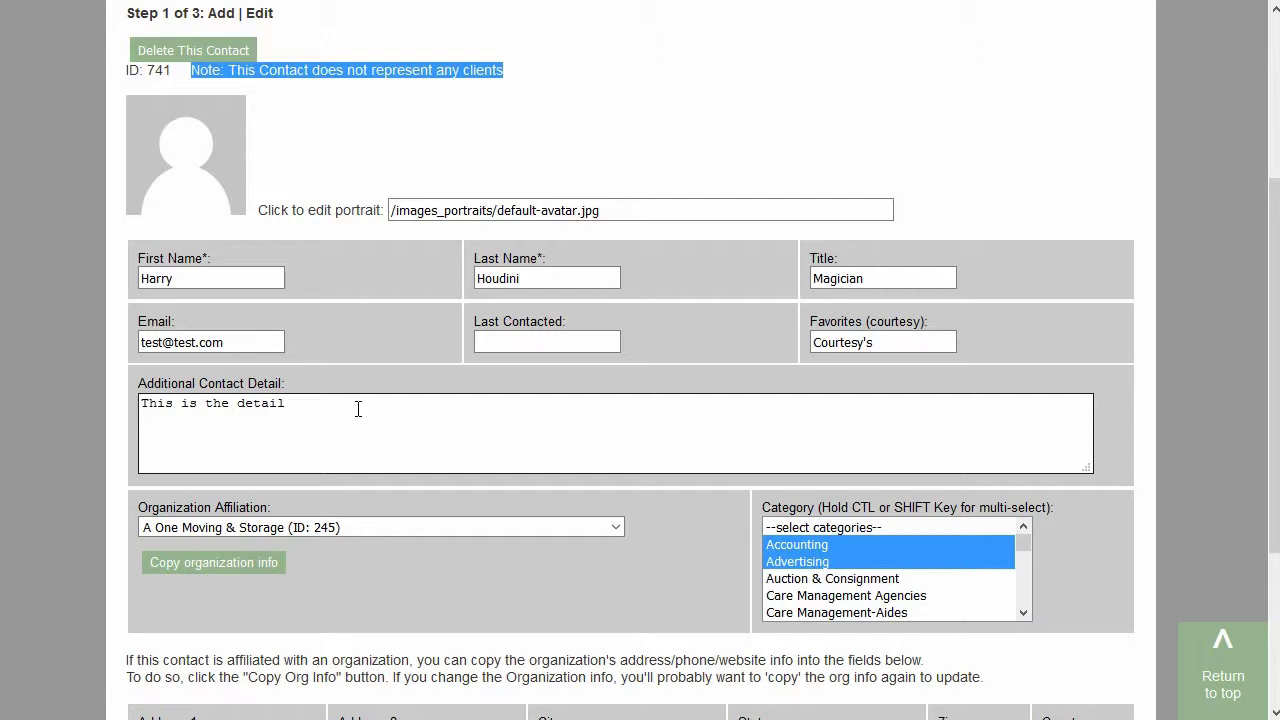
{"action": "key", "text": "ctrl+a"}
{"action": "key", "text": "Delete"}
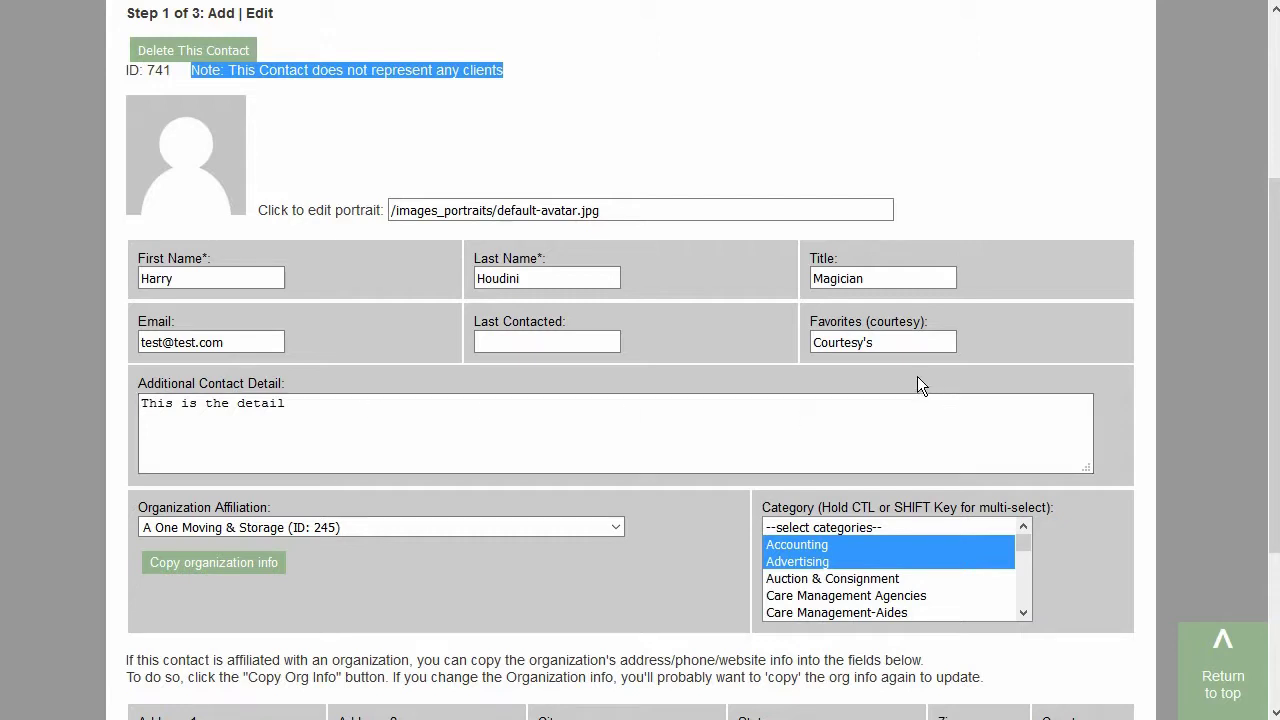
{"action": "left_click", "coordinate": [899, 350]}
{"action": "left_click_drag", "start_coordinate": [889, 346], "coordinate": [814, 346]}
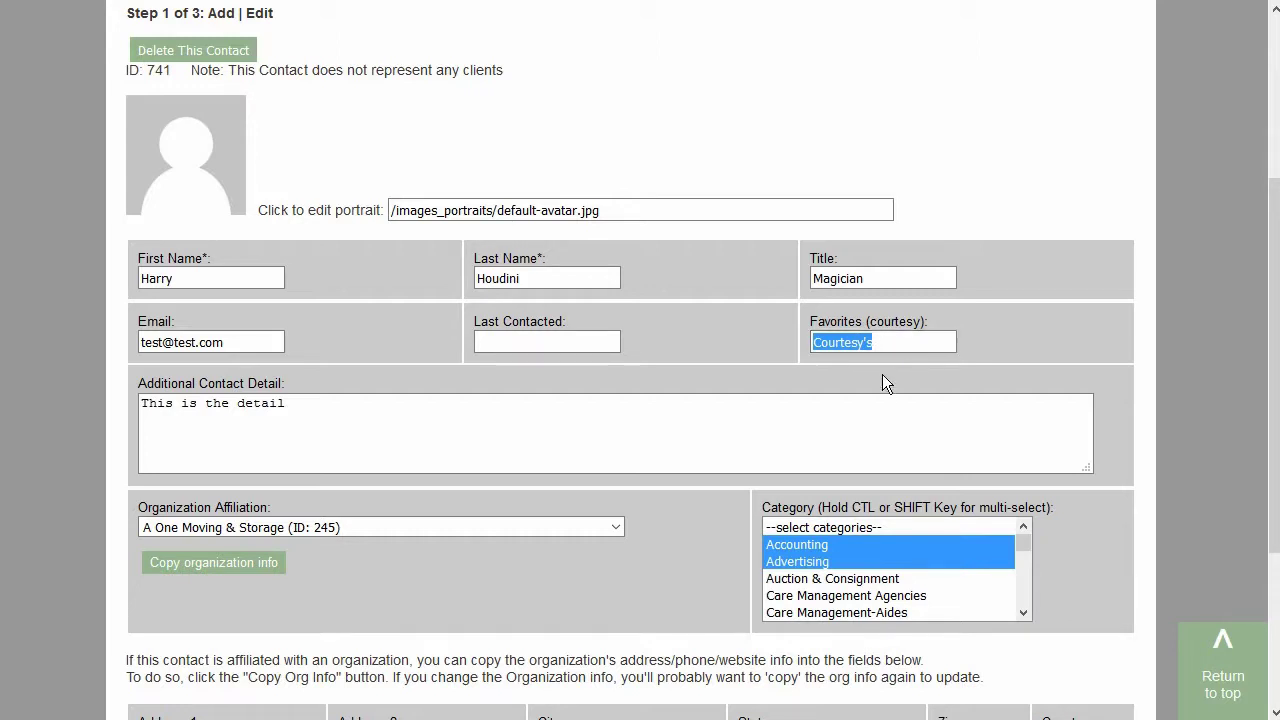
Add Care Management Agencies and Auction & Consignment to the contact's selected categories
{"action": "scroll", "coordinate": [869, 432], "scroll_direction": "down", "scroll_amount": 2}
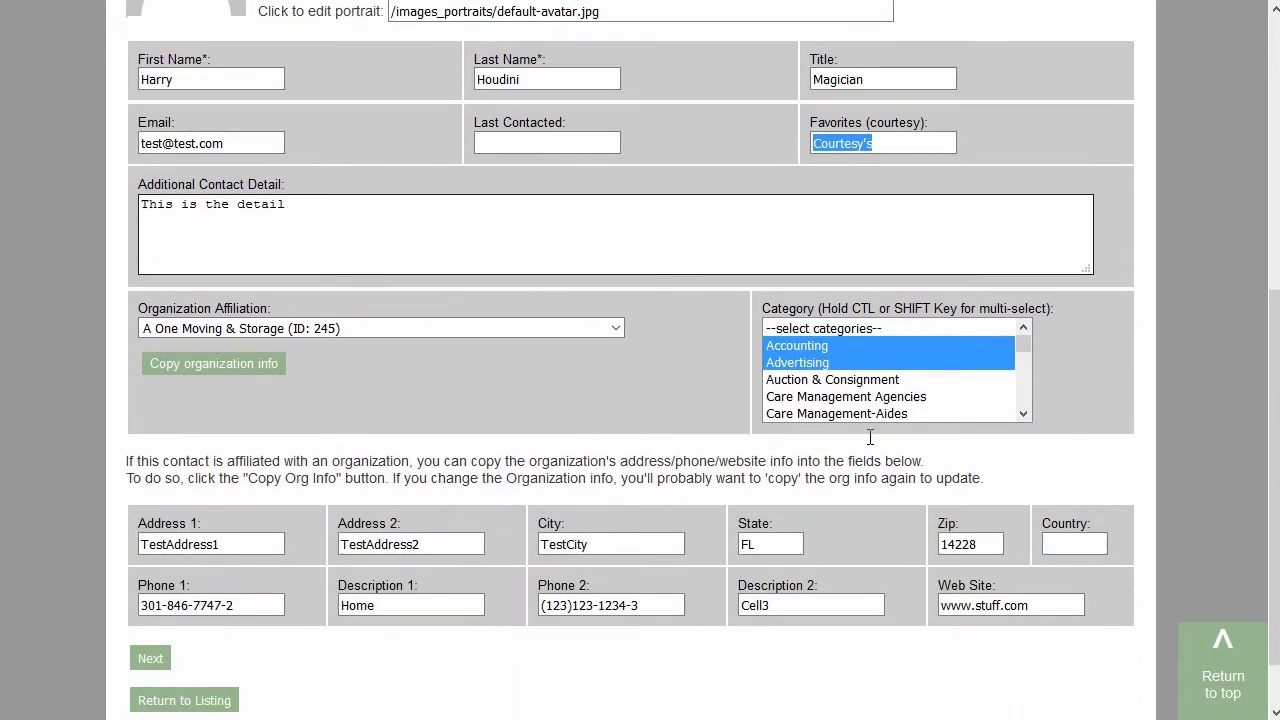
{"action": "left_click", "coordinate": [826, 396], "text": "ctrl"}
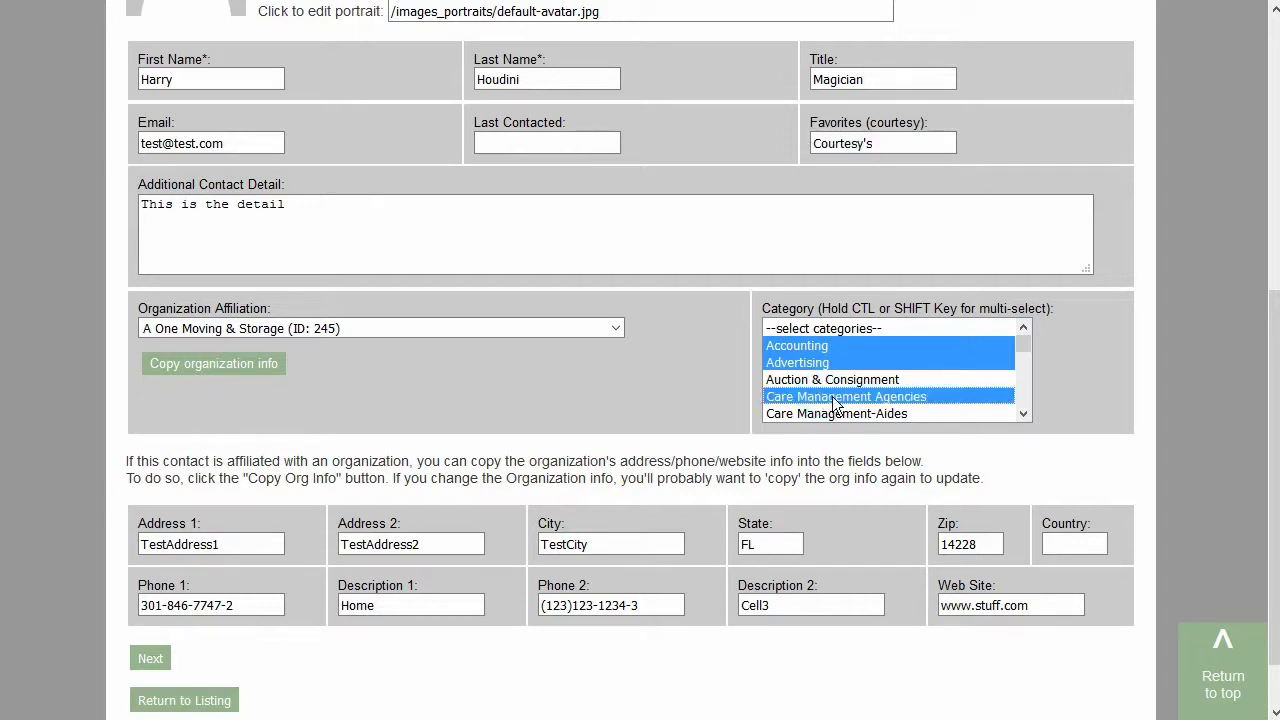
{"action": "left_click", "coordinate": [824, 380], "text": "ctrl"}
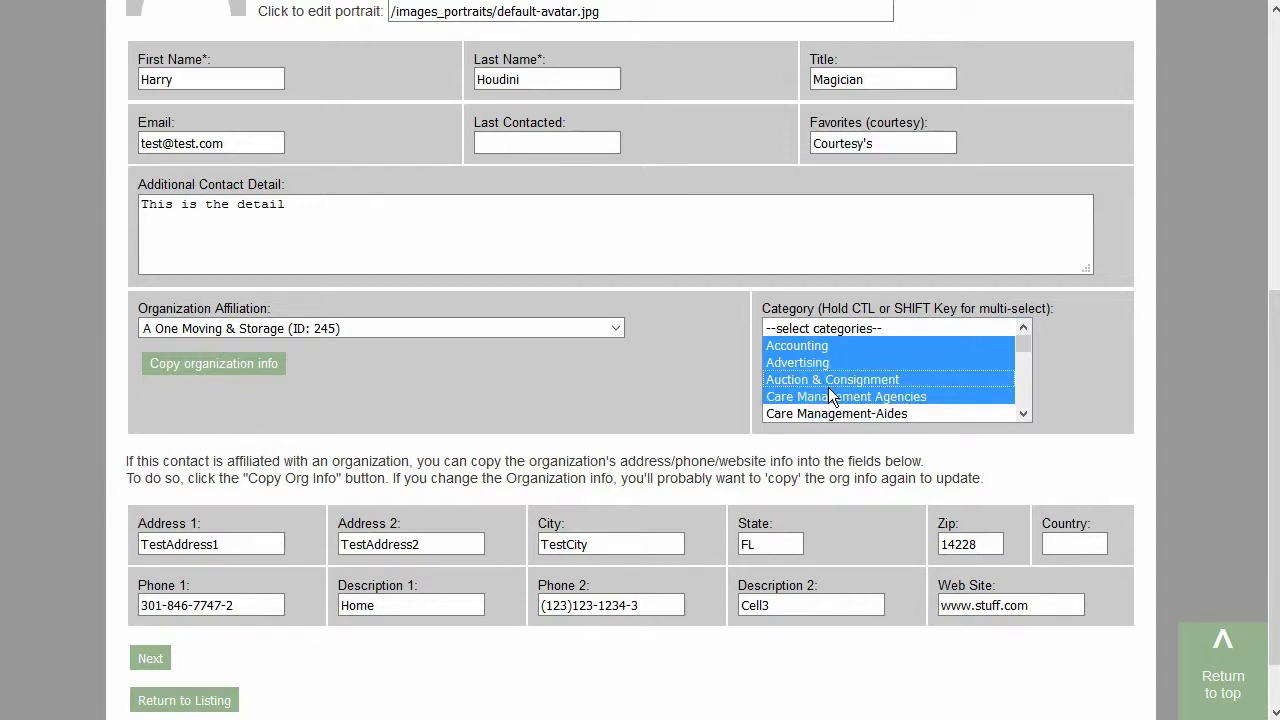
Set the contact's organization affiliation to A Professional Image (ID: 345) and copy that organization's info into the contact record
{"action": "left_click", "coordinate": [524, 328]}
{"action": "left_click", "coordinate": [432, 433]}
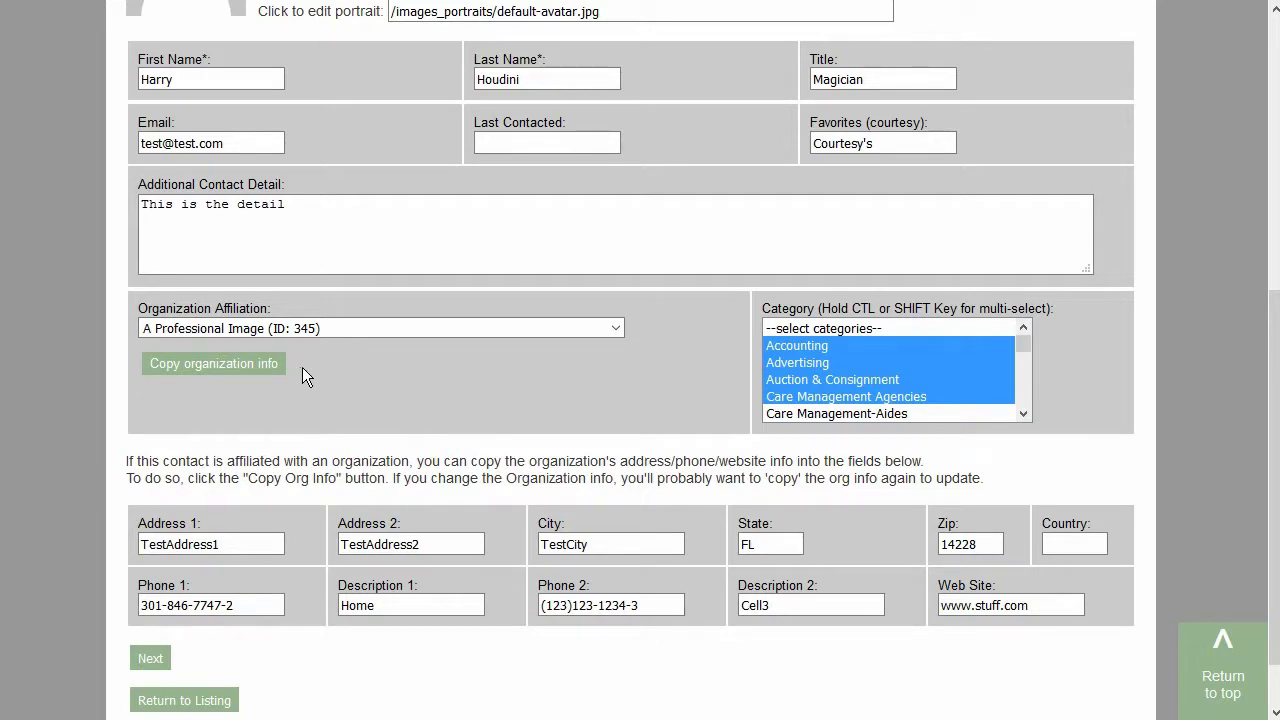
{"action": "left_click", "coordinate": [272, 364]}
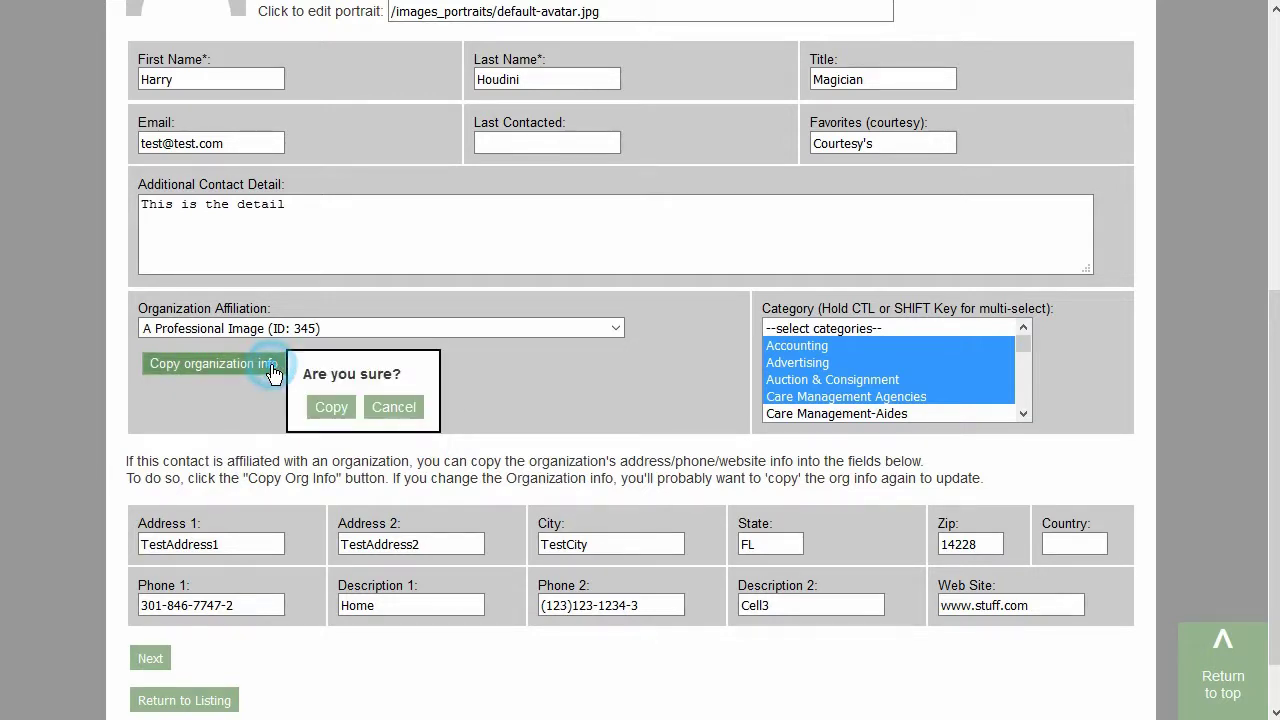
{"action": "left_click", "coordinate": [326, 403]}
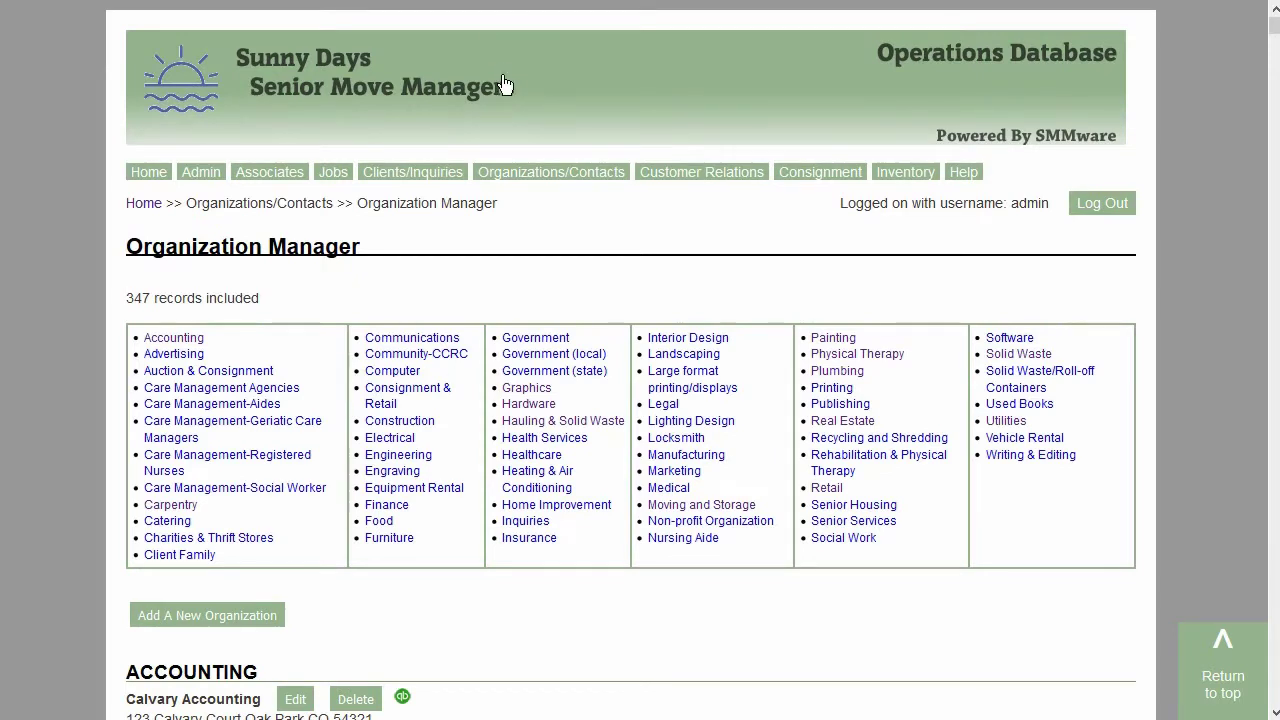
Open The Beacon, listed under Advertising in the Organization Manager, for editing
{"action": "mouse_move", "coordinate": [505, 174]}
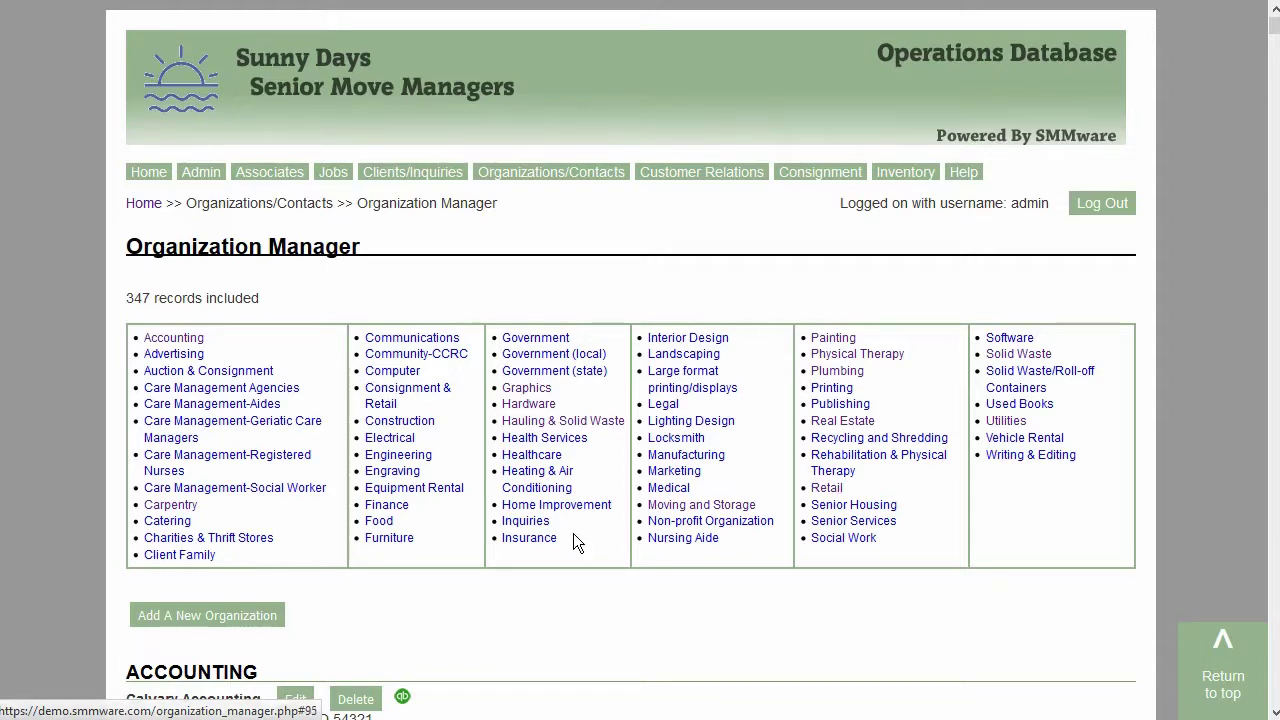
{"action": "scroll", "coordinate": [573, 533], "scroll_direction": "down", "scroll_amount": 3}
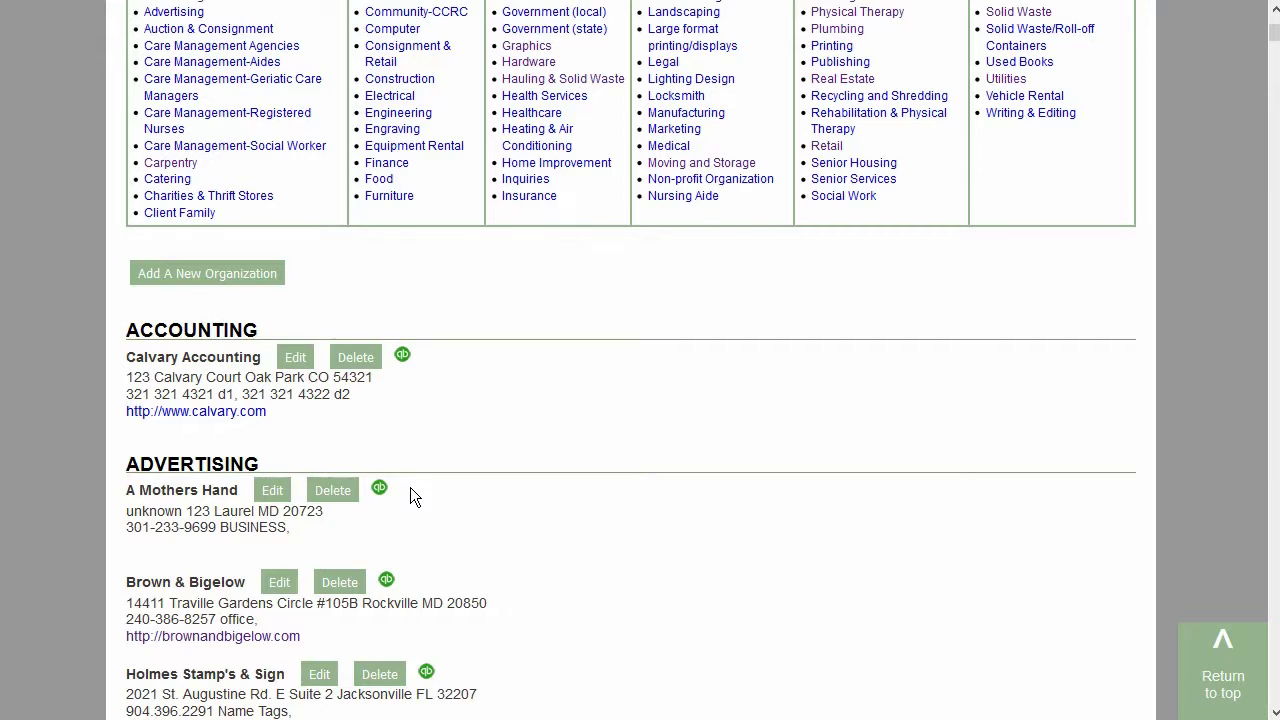
{"action": "scroll", "coordinate": [411, 486], "scroll_direction": "down", "scroll_amount": 3}
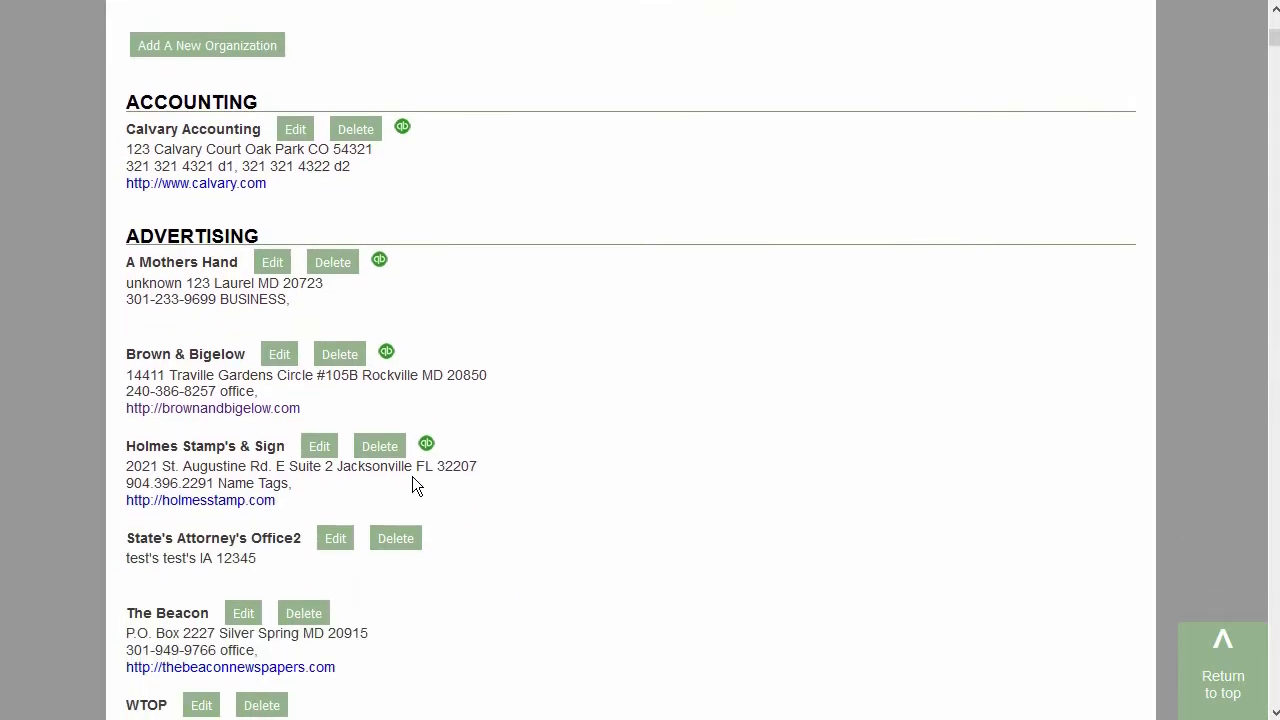
{"action": "left_click", "coordinate": [243, 613]}
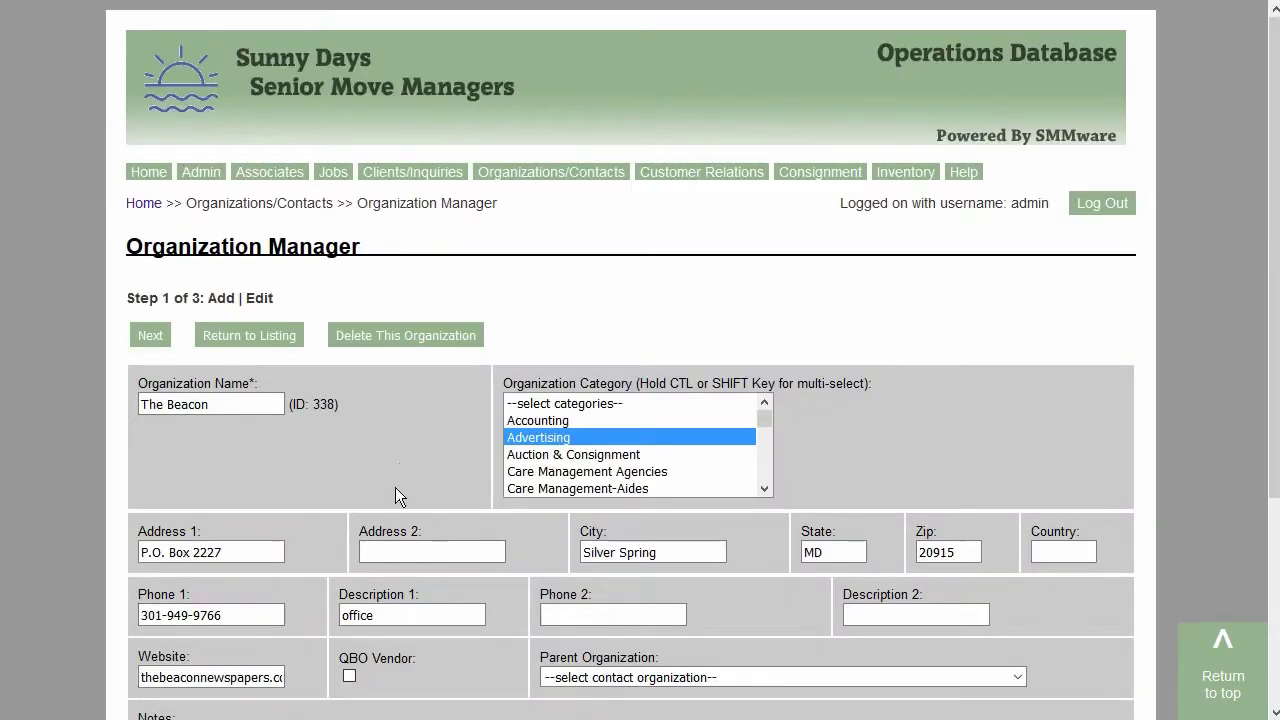
Add Care Management Agencies and Auction & Consignment to The Beacon's selected organization categories
{"action": "scroll", "coordinate": [407, 440], "scroll_direction": "down", "scroll_amount": 3}
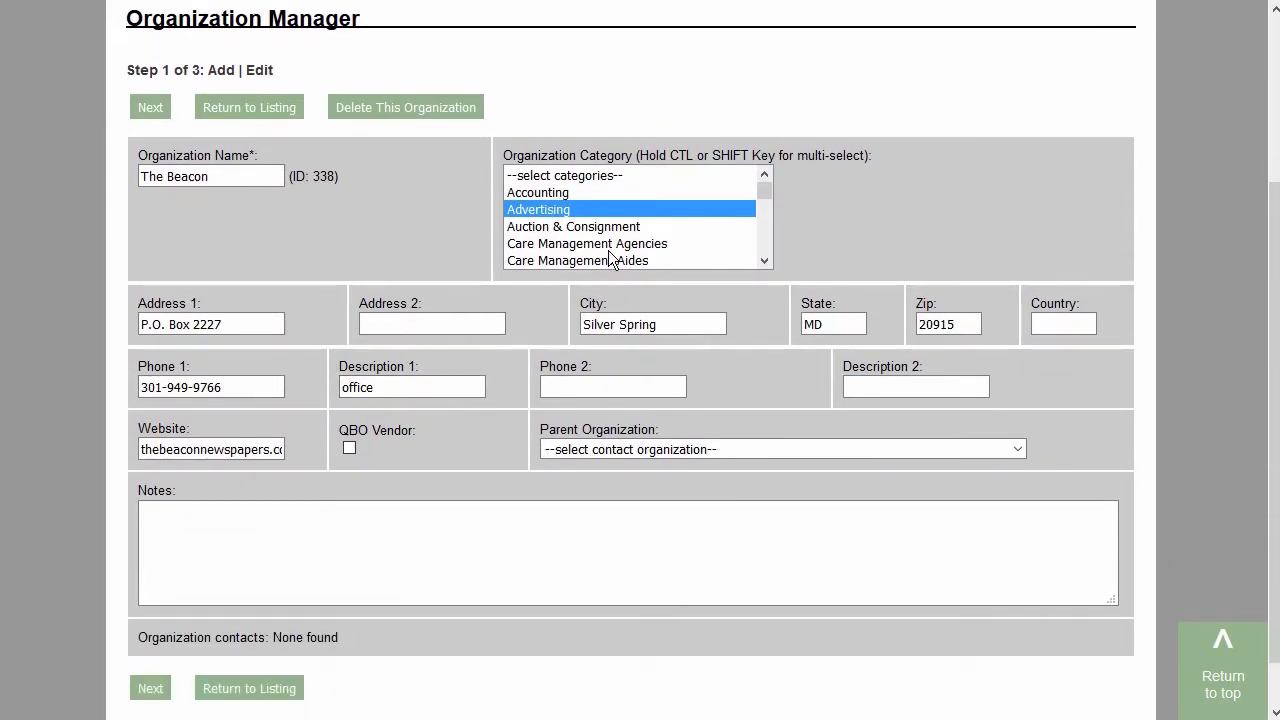
{"action": "left_click", "coordinate": [610, 246], "text": "ctrl"}
{"action": "left_click", "coordinate": [604, 230], "text": "ctrl"}
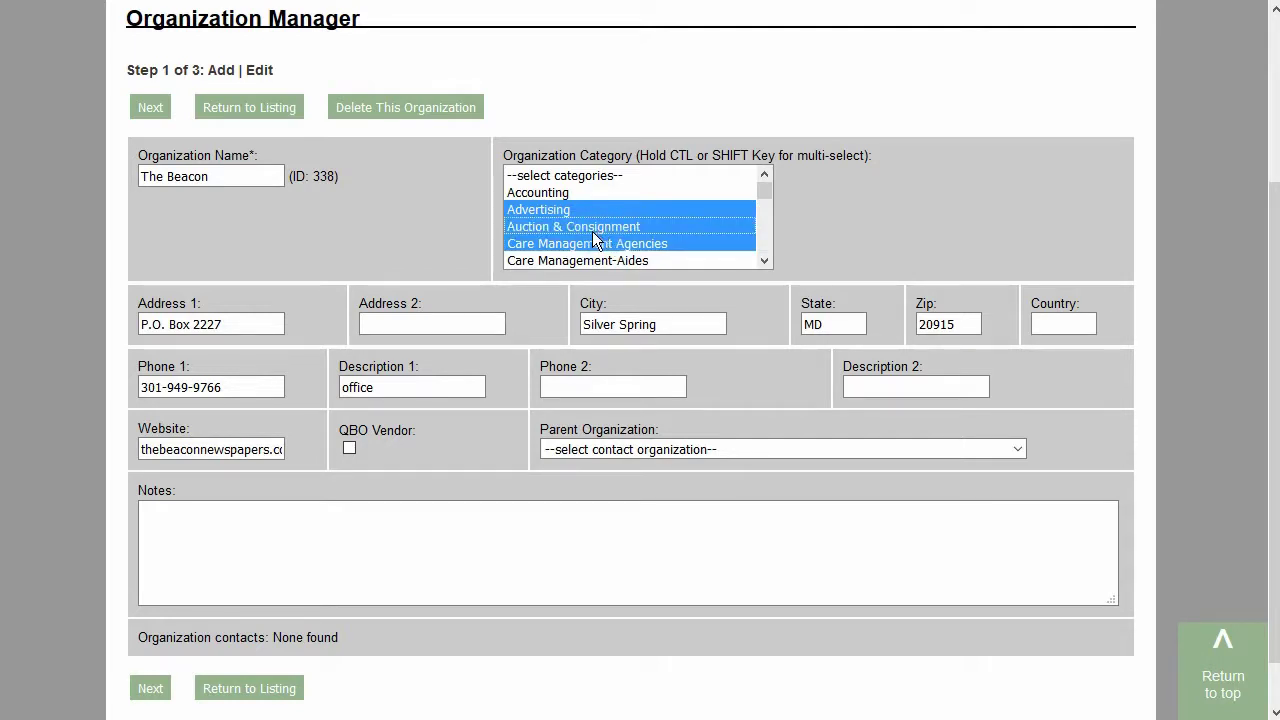
Review The Beacon's parent organization choices, QBO Vendor option, Notes field and organization contacts without changing them
{"action": "left_click", "coordinate": [643, 451]}
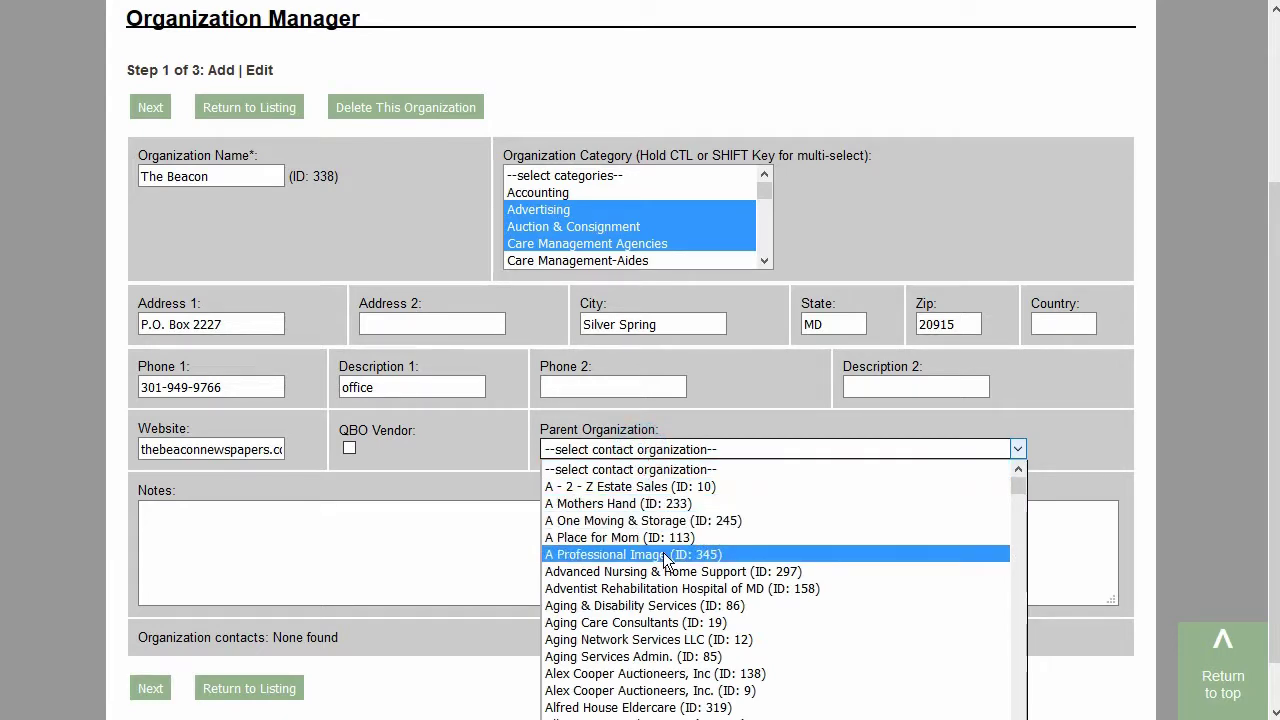
{"action": "left_click", "coordinate": [723, 384]}
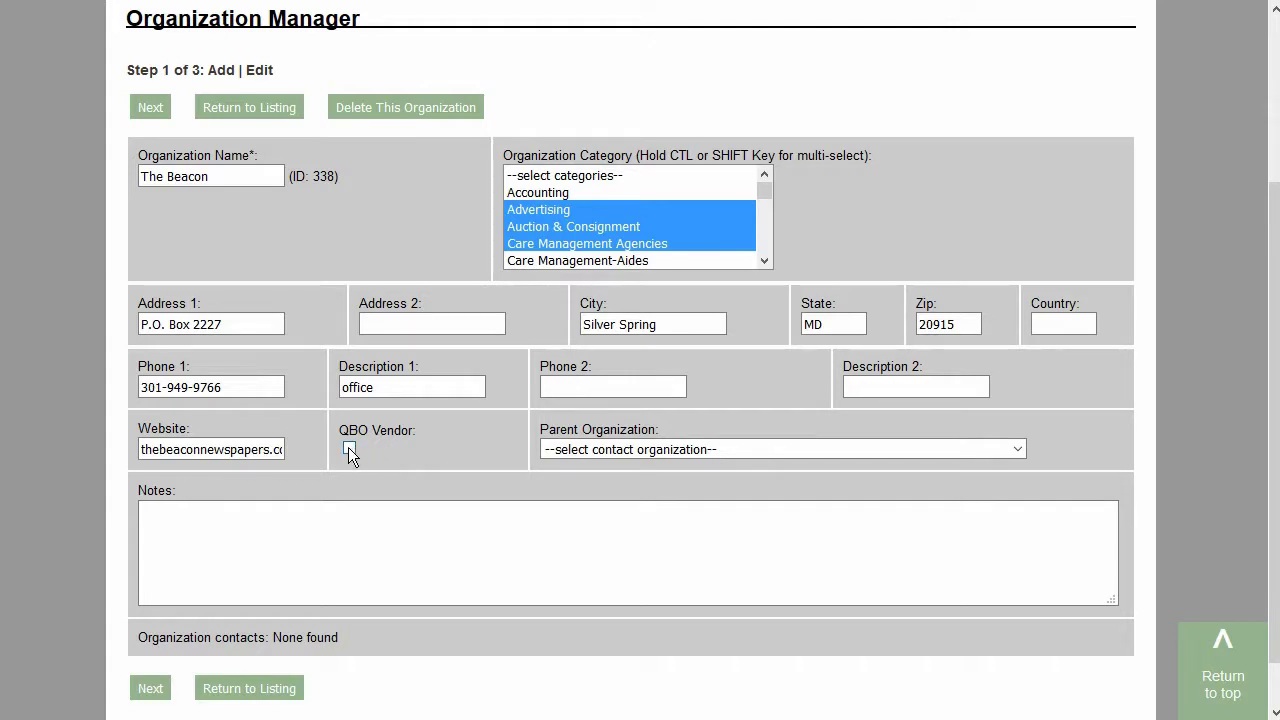
{"action": "scroll", "coordinate": [342, 448], "scroll_direction": "down", "scroll_amount": 1}
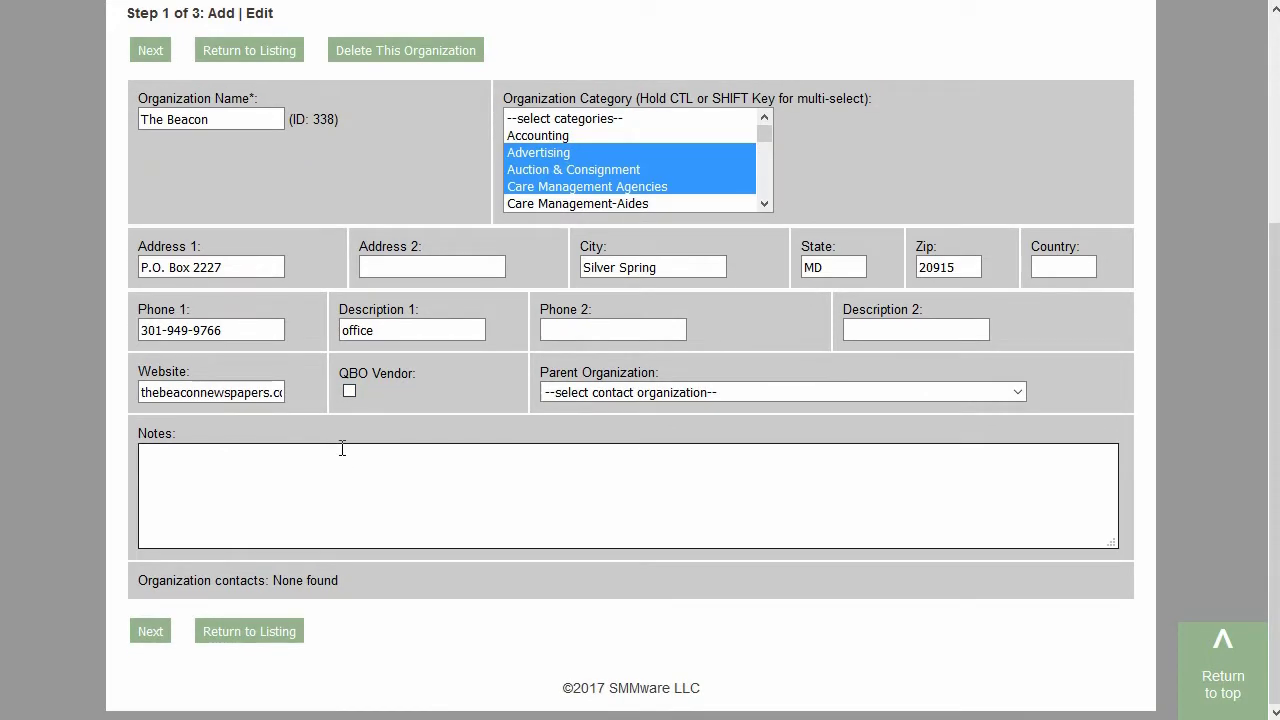
{"action": "scroll", "coordinate": [342, 448], "scroll_direction": "up", "scroll_amount": 2}
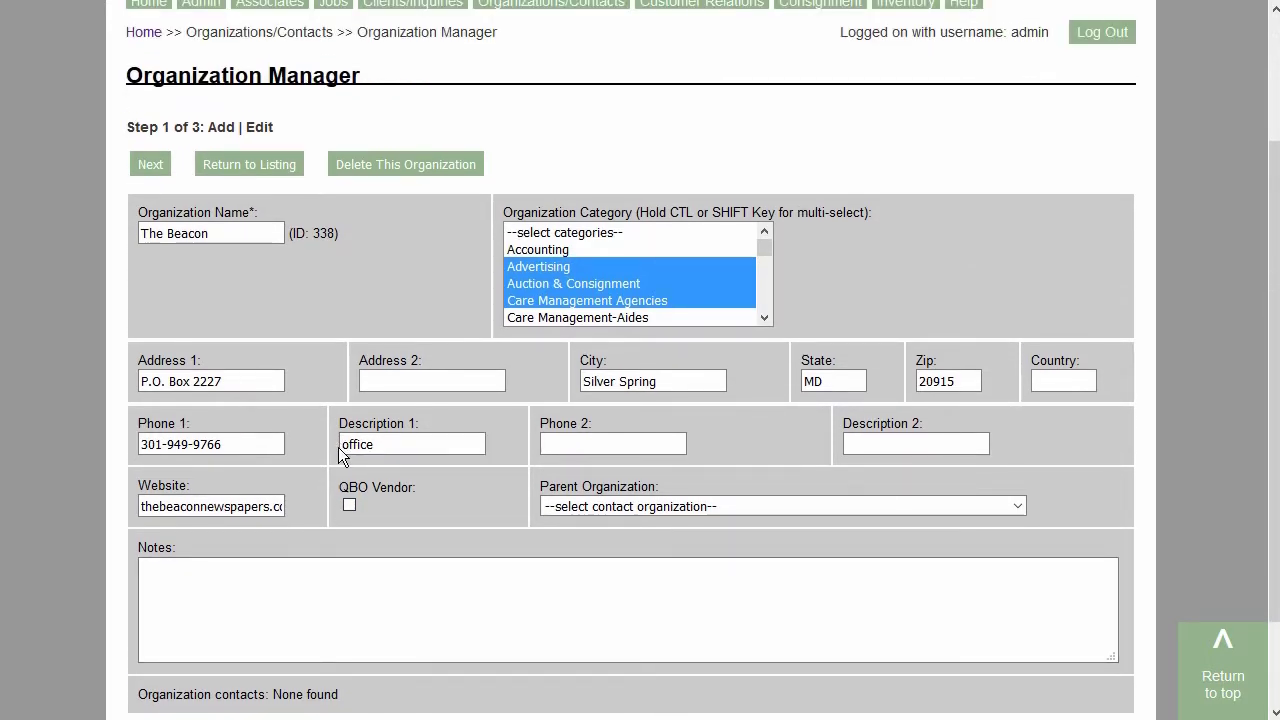
{"action": "scroll", "coordinate": [342, 455], "scroll_direction": "down", "scroll_amount": 3}
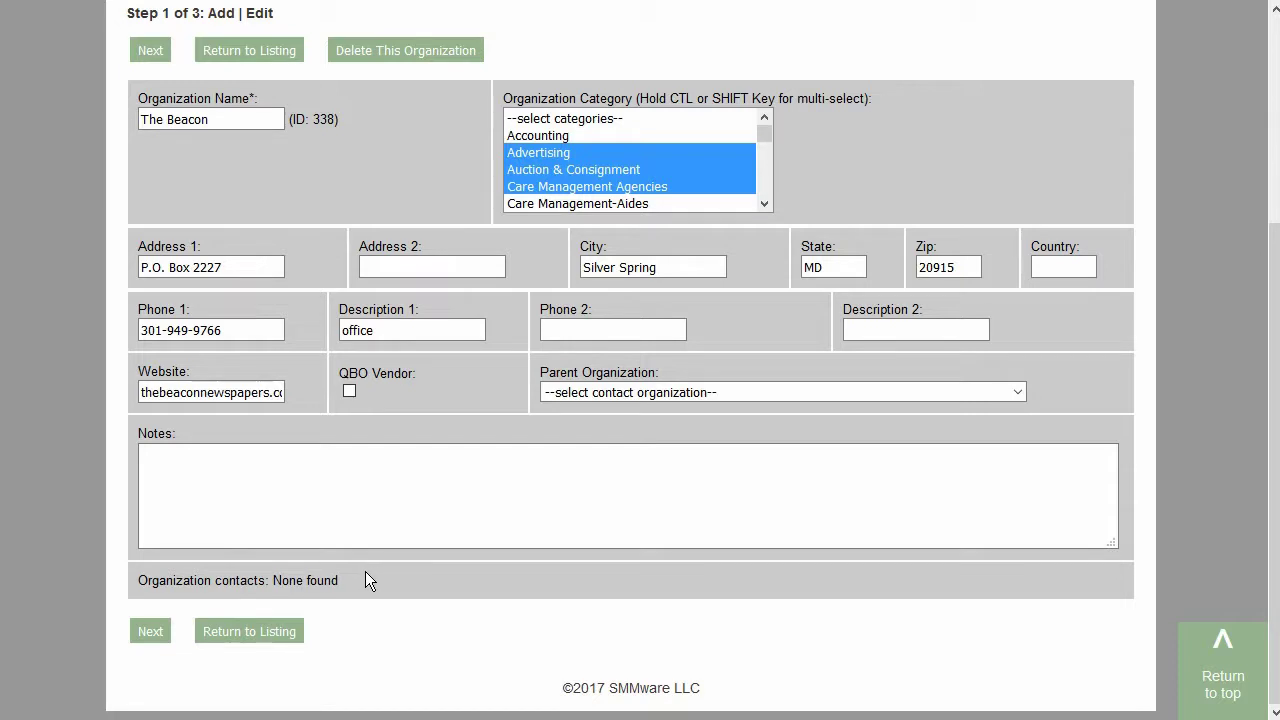
{"action": "left_click_drag", "start_coordinate": [357, 577], "coordinate": [274, 579]}
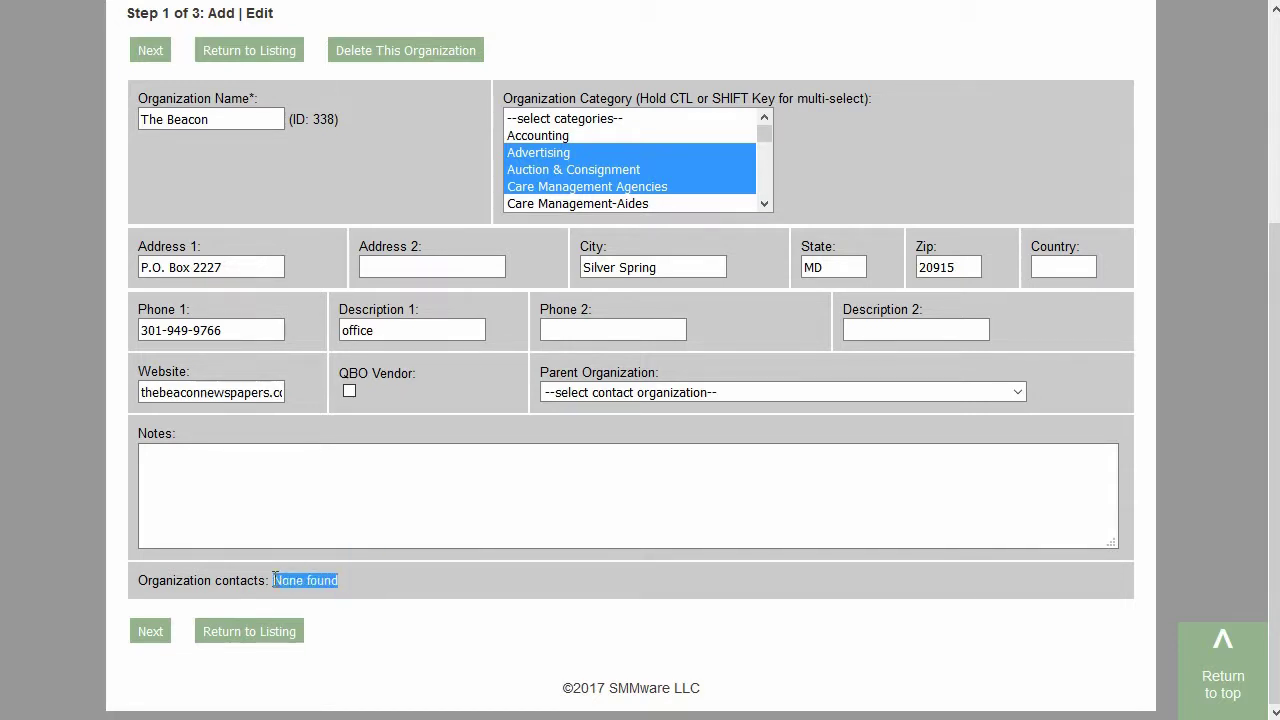